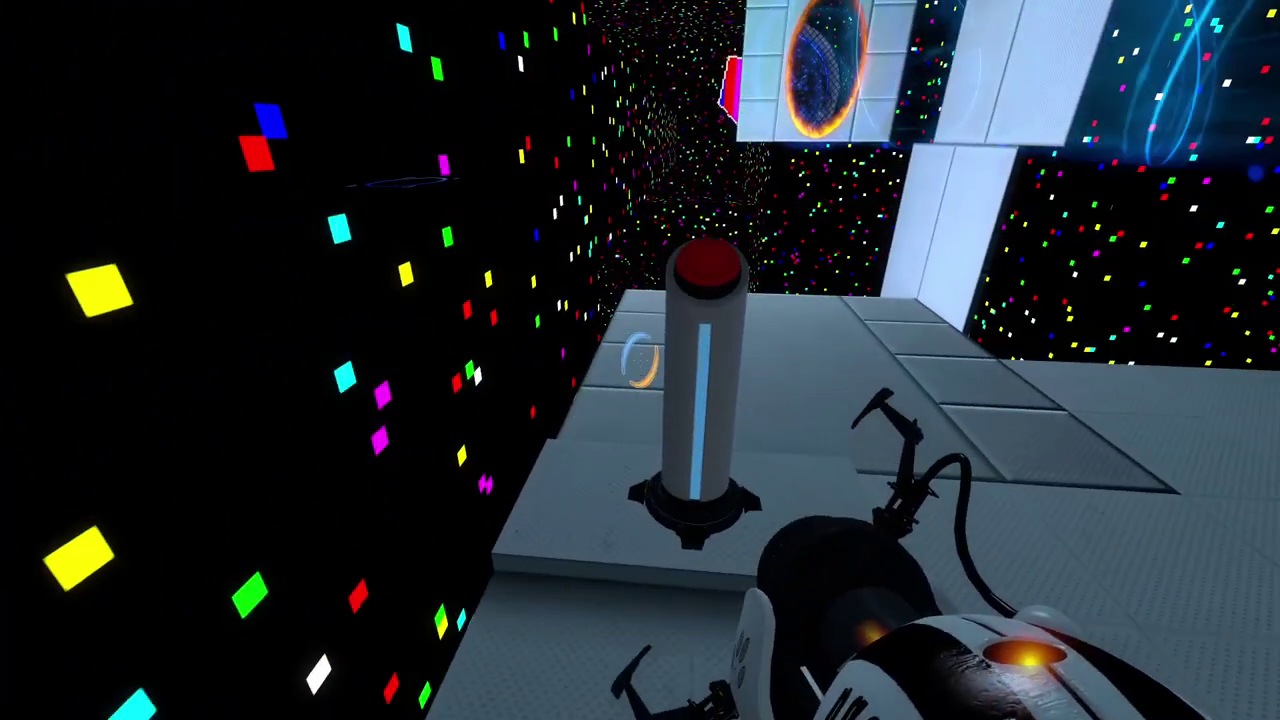
key(e)
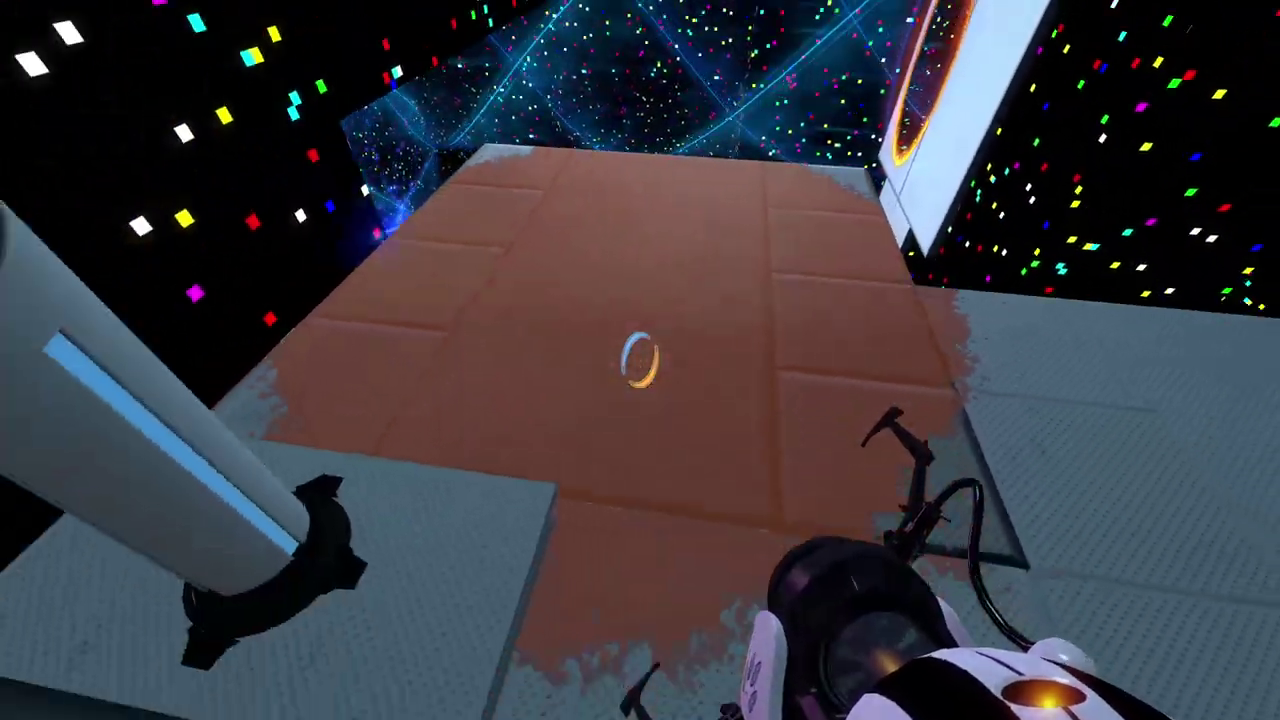
click(640, 360)
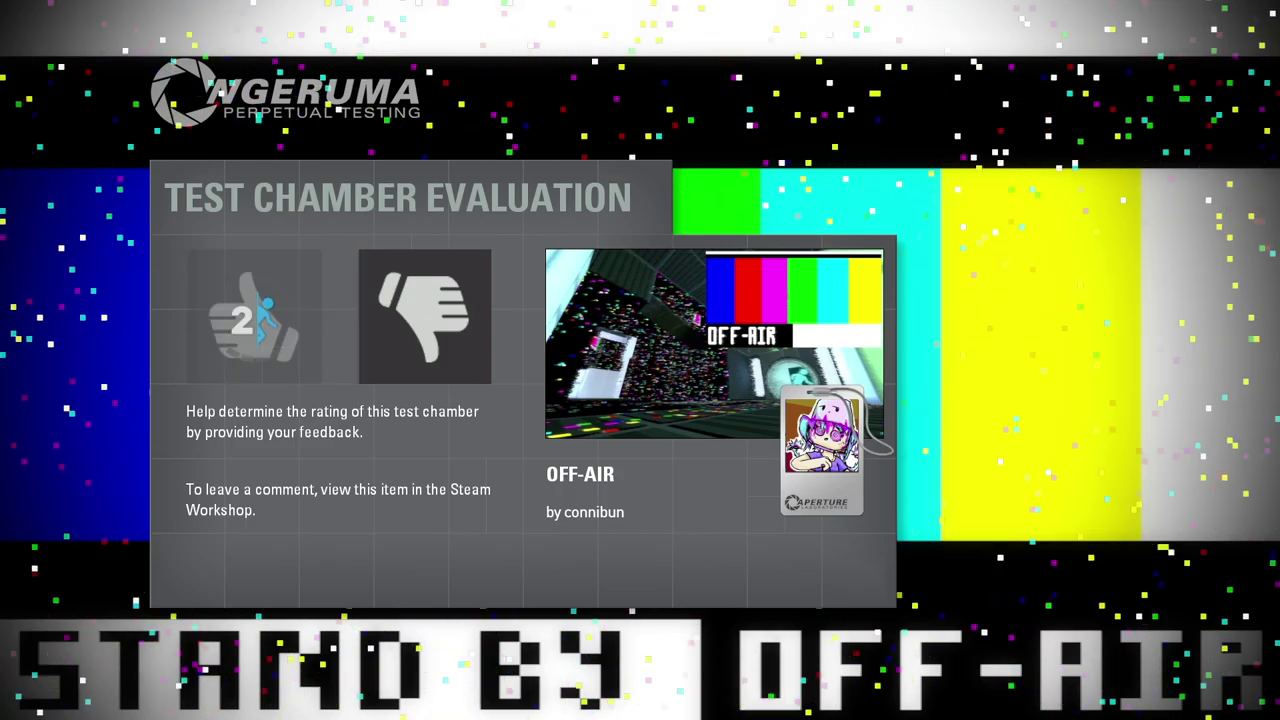
key(Left)
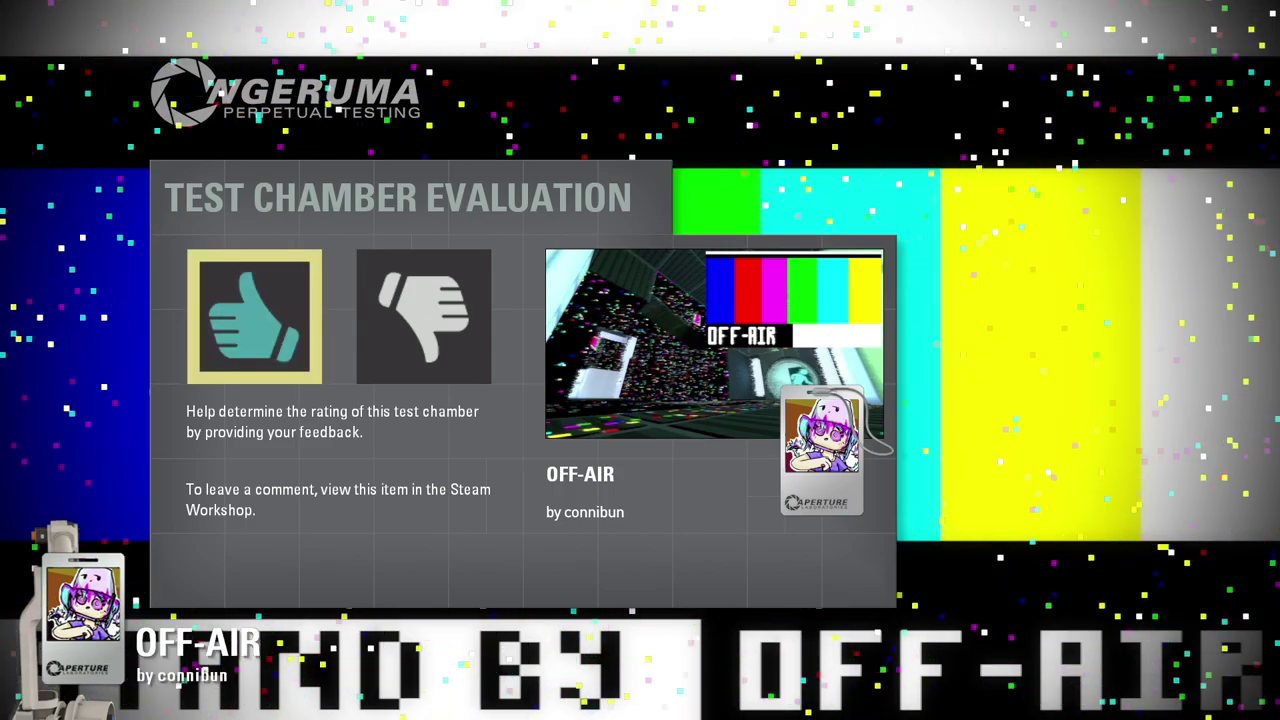